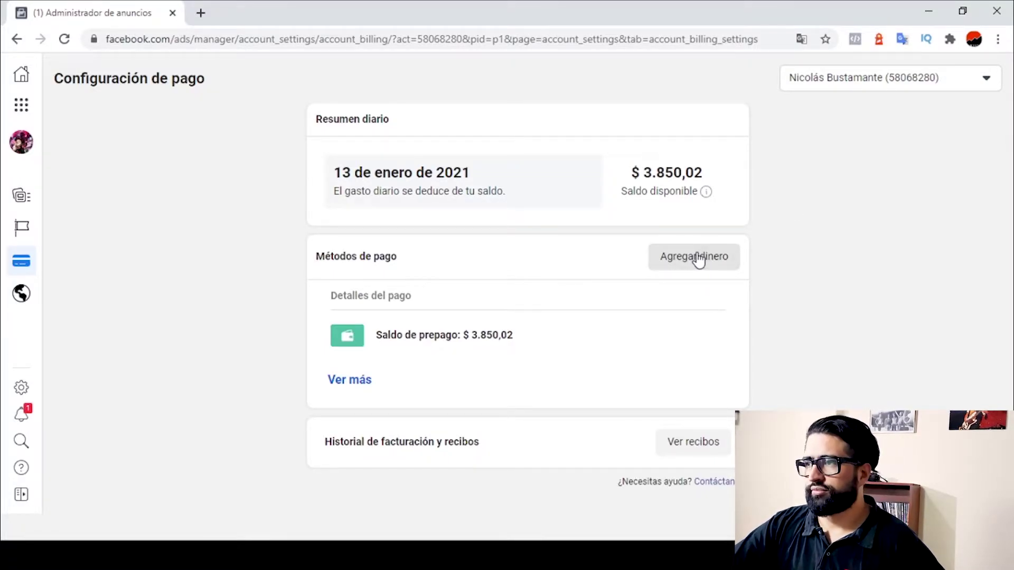
Start adding funds of 1000 to the prepaid balance with Pago en Efectivo as the payment method
left_click(695, 258)
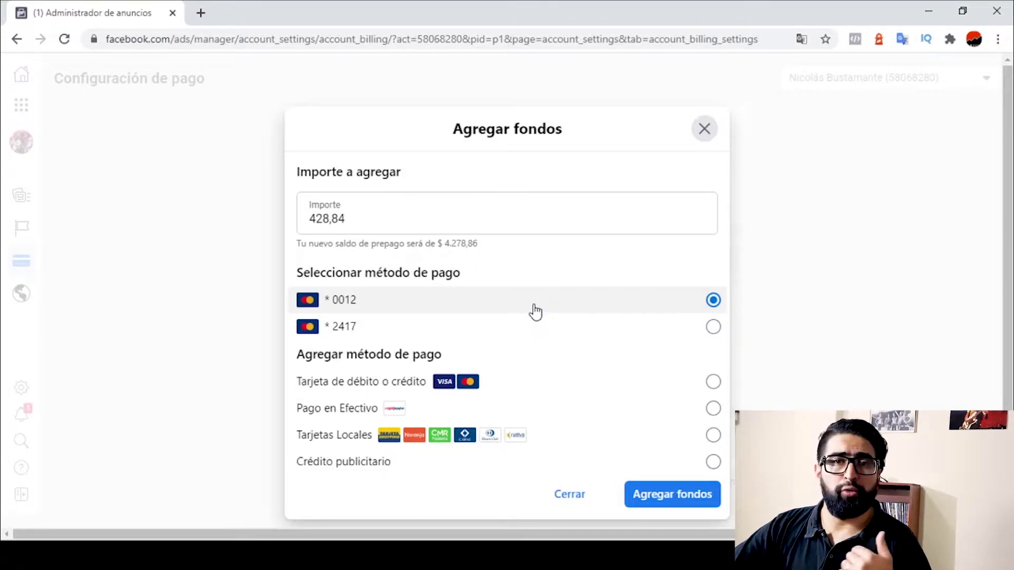
scroll(535, 317, "down", 2)
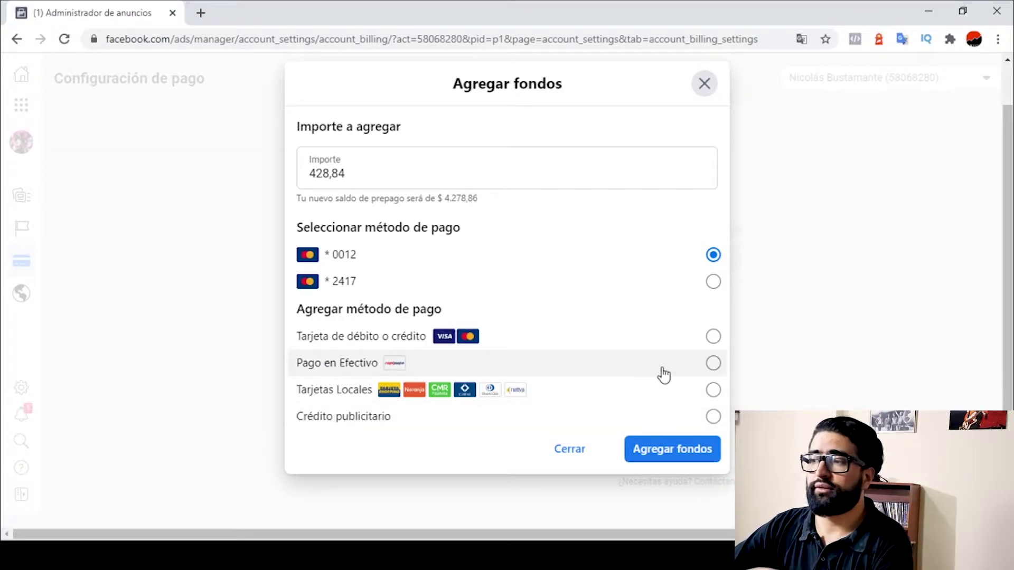
left_click(695, 370)
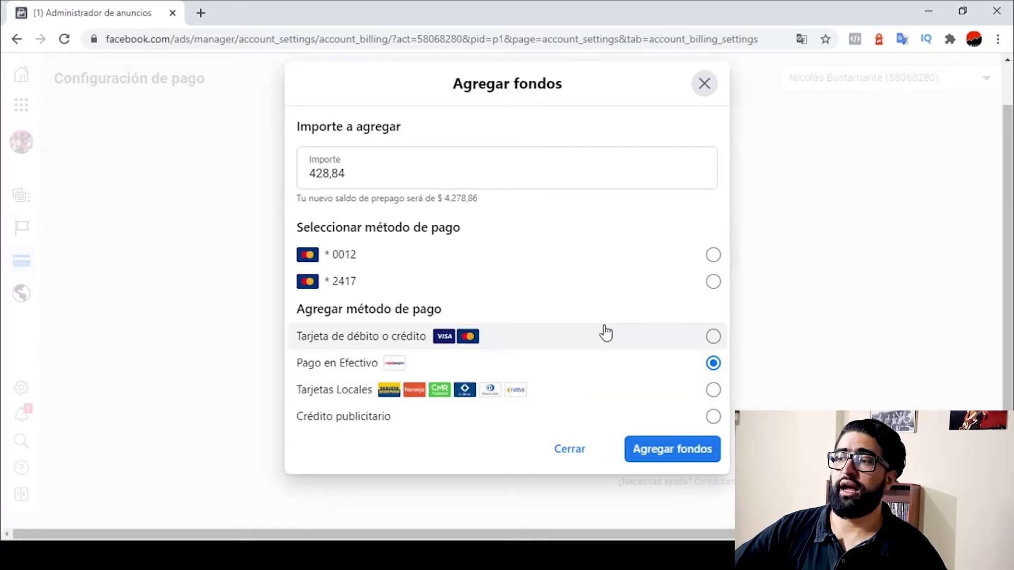
left_click_drag(380, 175, 272, 186)
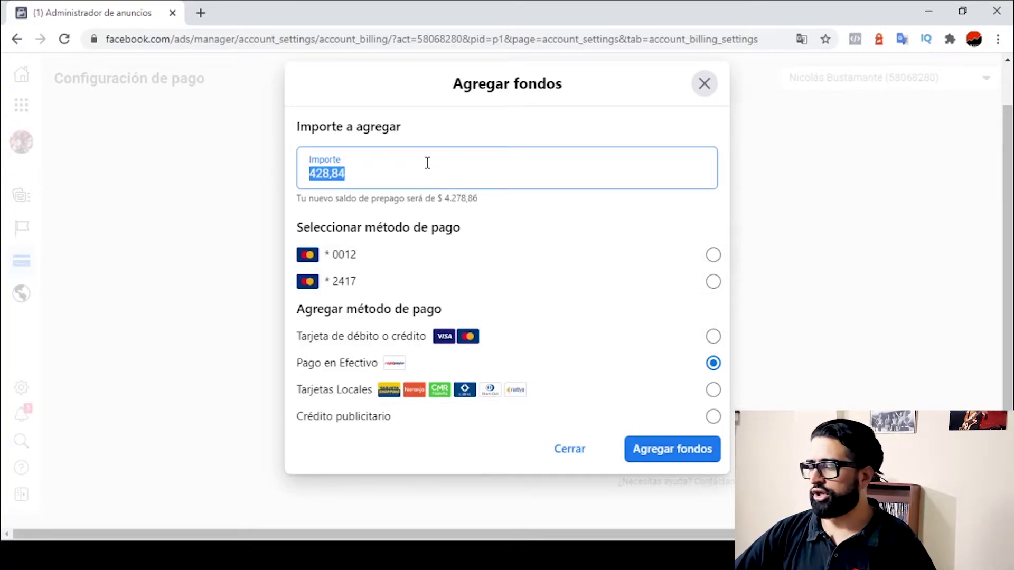
type("1000")
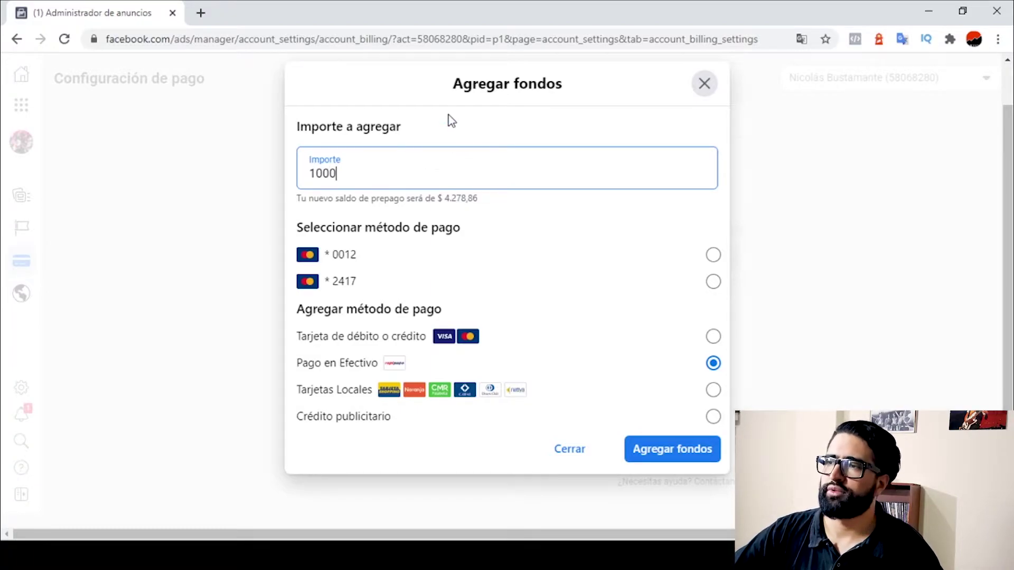
left_click(445, 118)
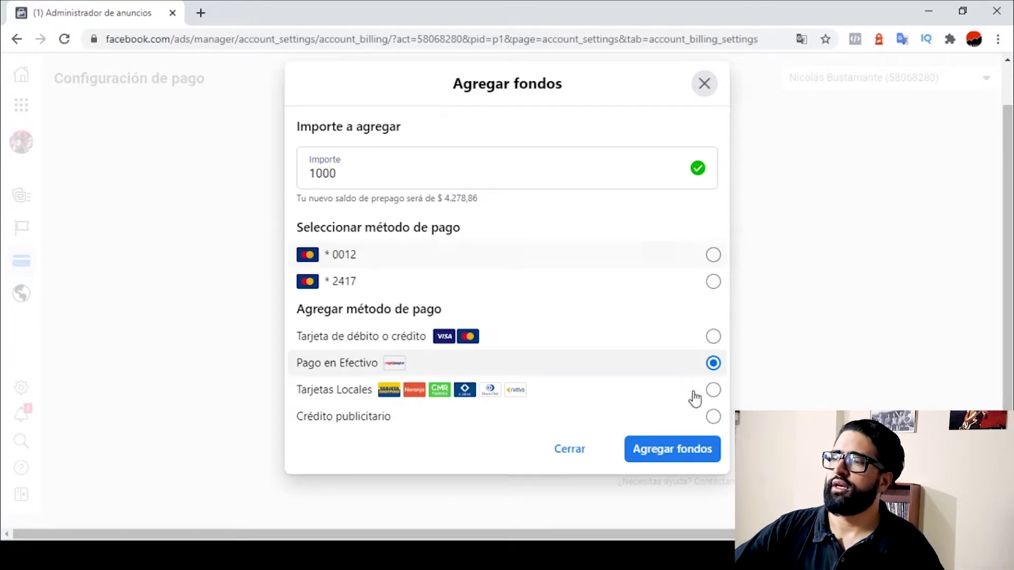
left_click(683, 451)
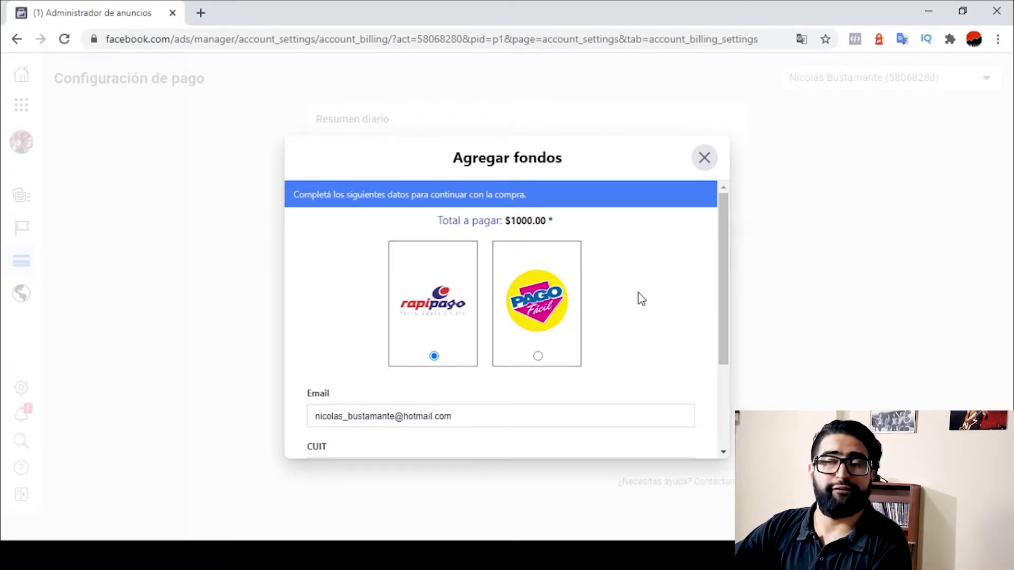
Replace the e-mail in the purchase details with the payer's other address and clear the optional CUIT field
scroll(641, 300, "down", 2)
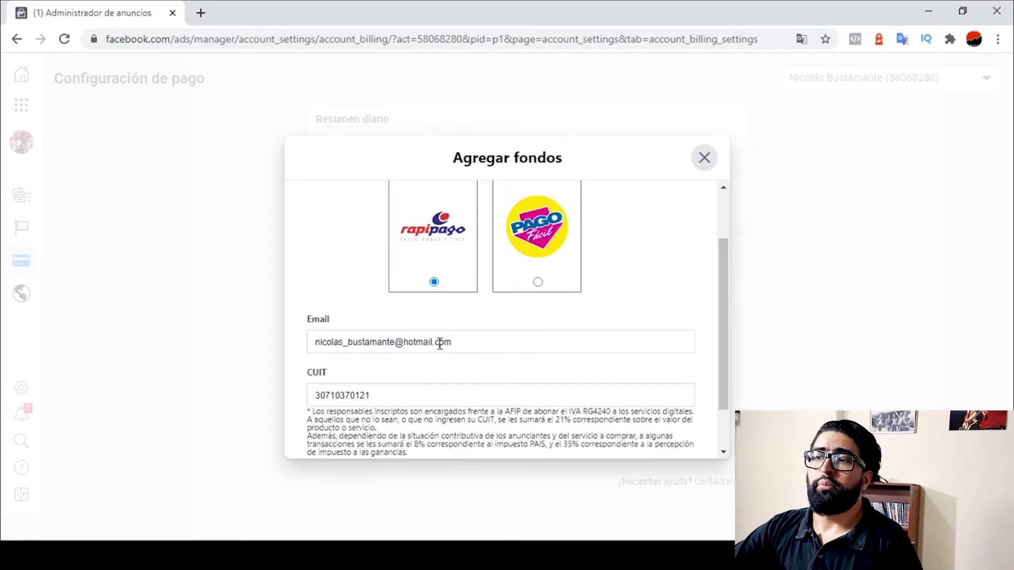
left_click_drag(422, 341, 308, 343)
left_click_drag(482, 351, 188, 360)
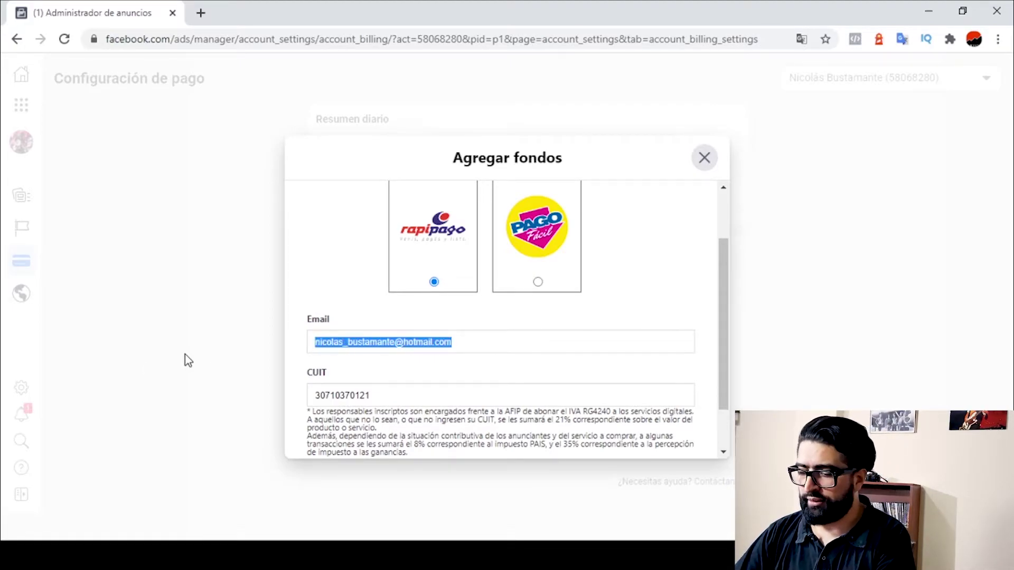
type("nico")
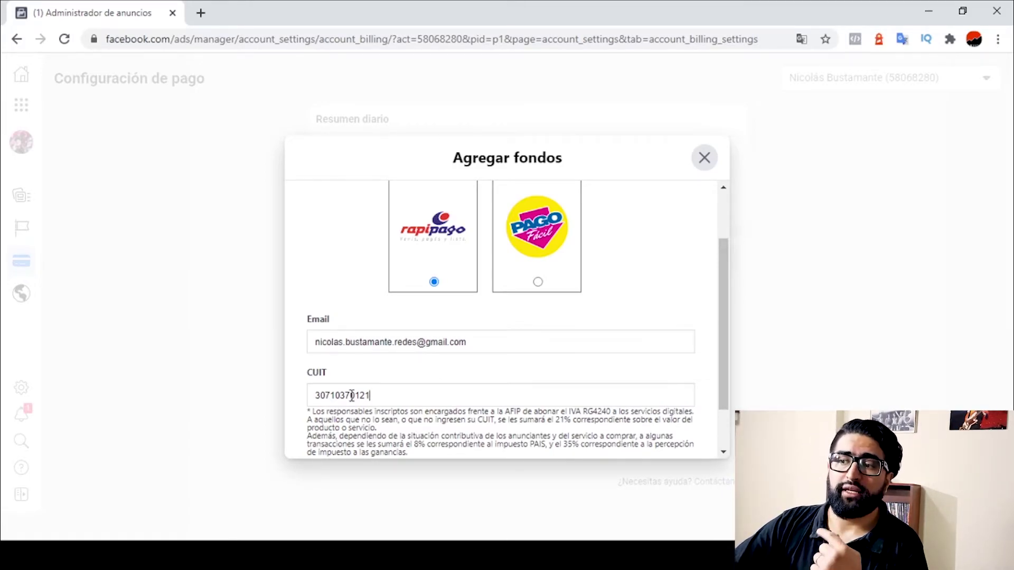
left_click_drag(367, 395, 303, 400)
key("BackSpace")
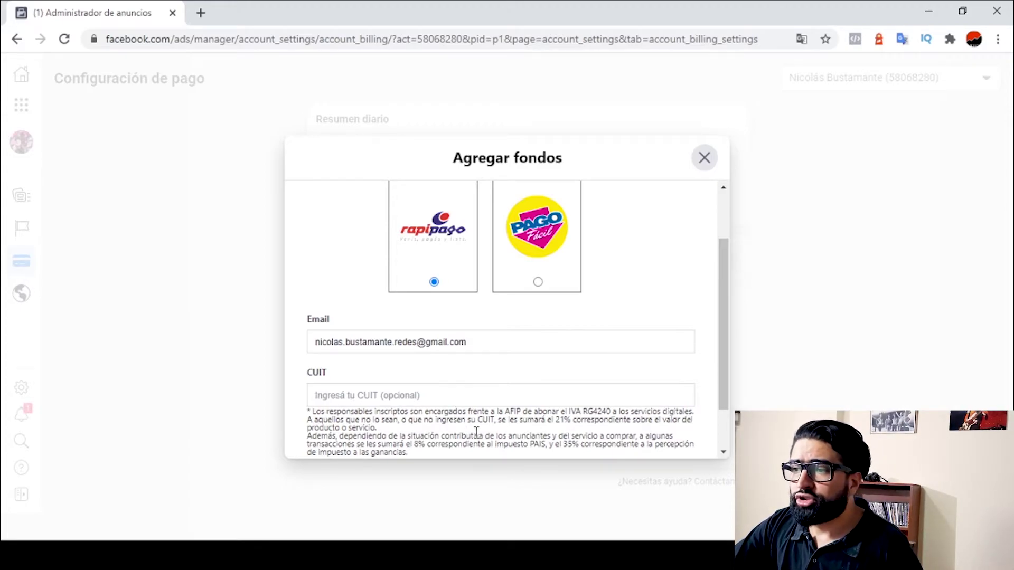
Examine the tax notes below the CUIT field about the IVA, impuesto PAIS and income tax surcharges
left_click_drag(414, 419, 692, 420)
left_click(563, 431)
left_click_drag(365, 420, 494, 421)
left_click(526, 433)
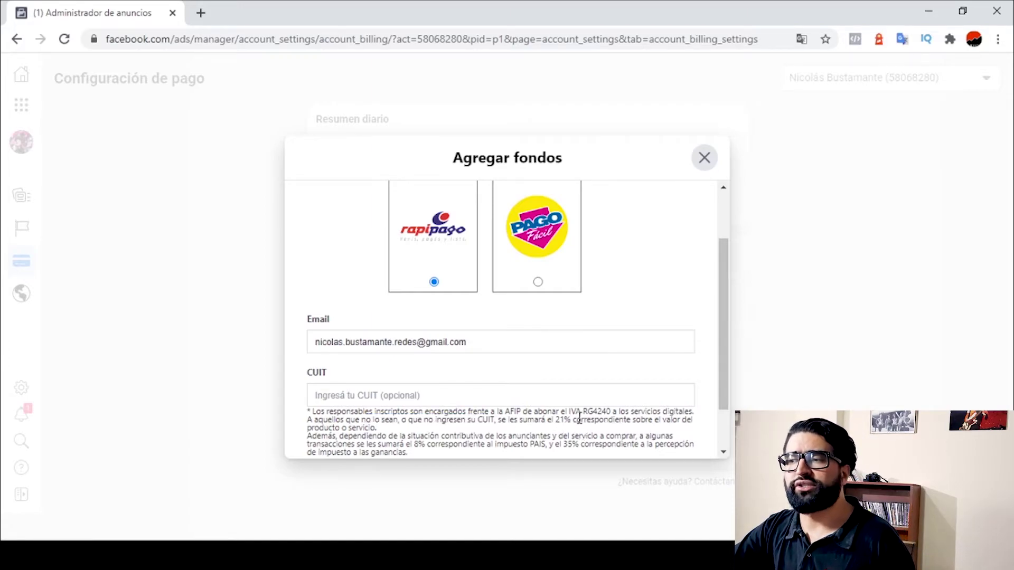
left_click_drag(590, 424, 618, 434)
left_click(618, 434)
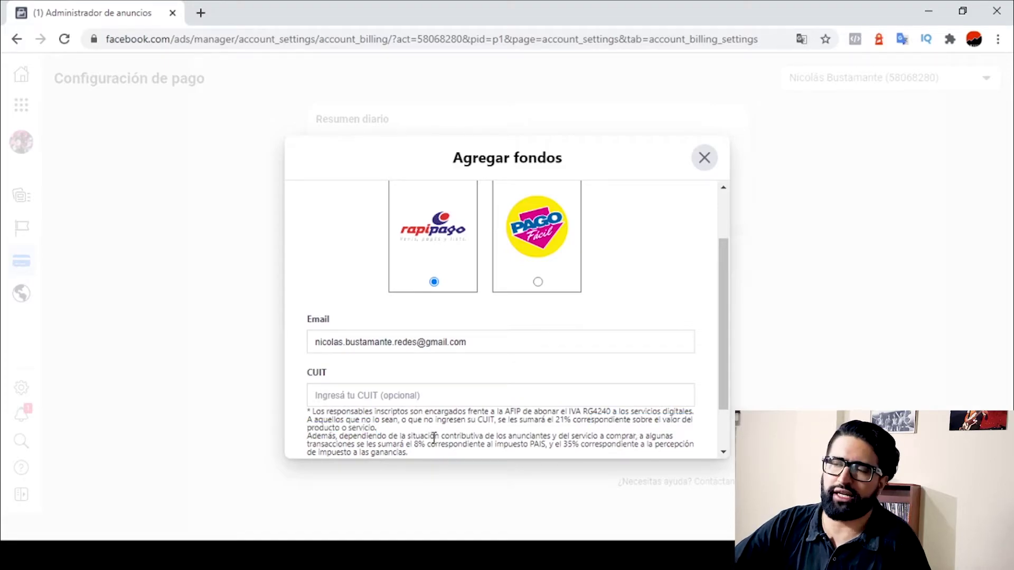
left_click_drag(353, 436, 651, 439)
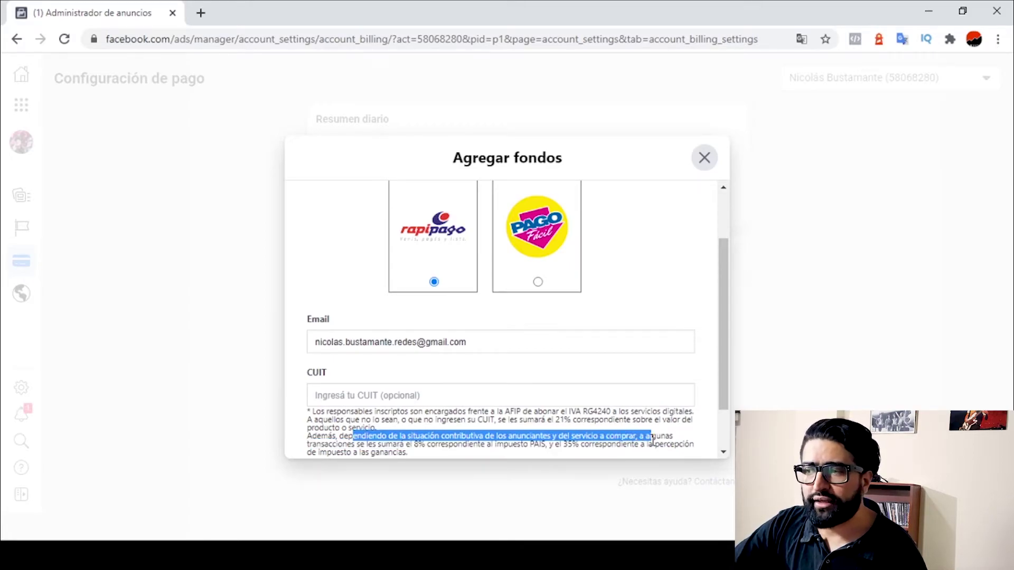
left_click_drag(321, 445, 467, 422)
left_click(471, 442)
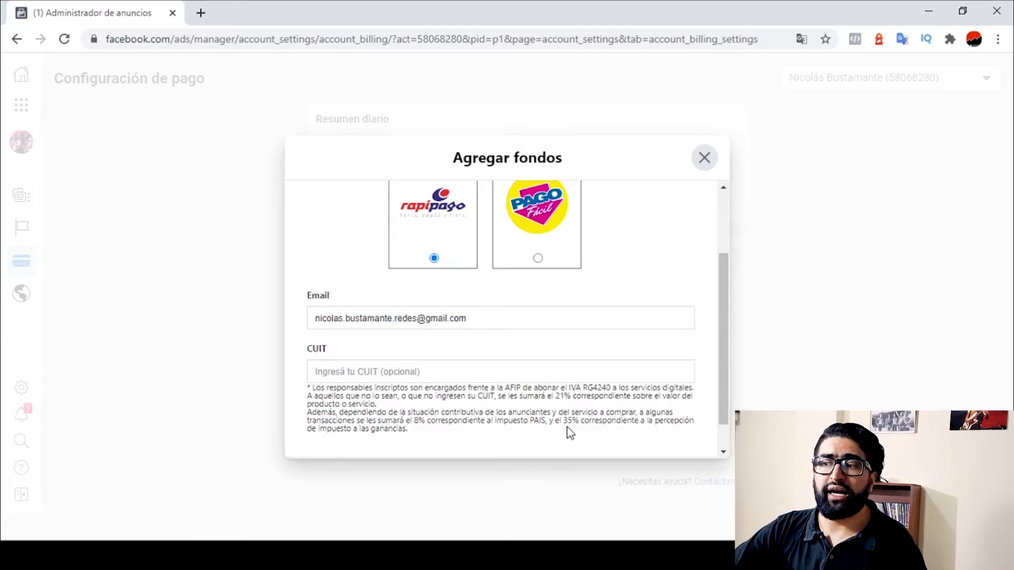
left_click_drag(567, 424, 577, 426)
left_click(596, 438)
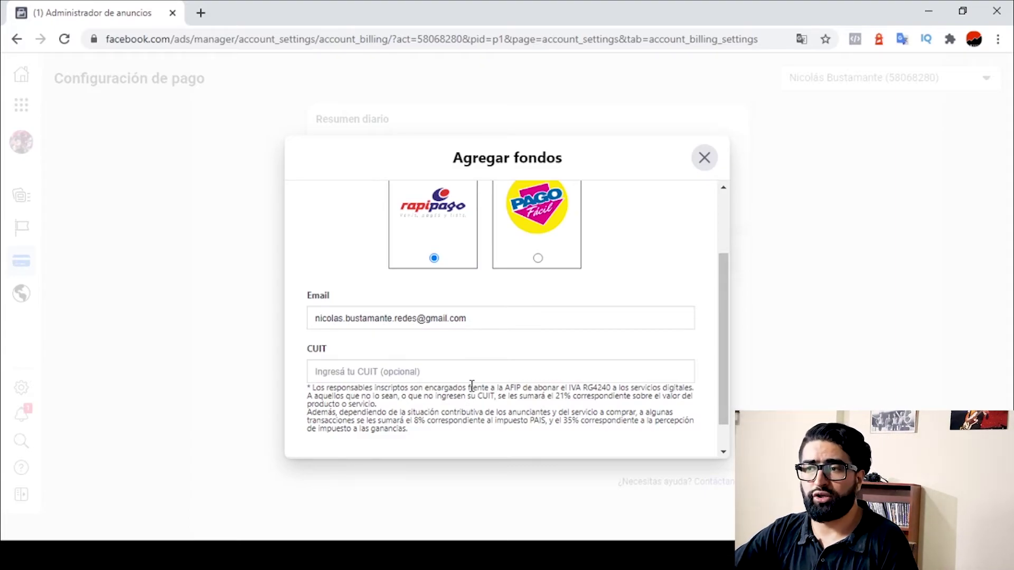
Check the total to pay against the tax notes and submit the purchase details with Rapipago as the provider
scroll(476, 385, "up", 2)
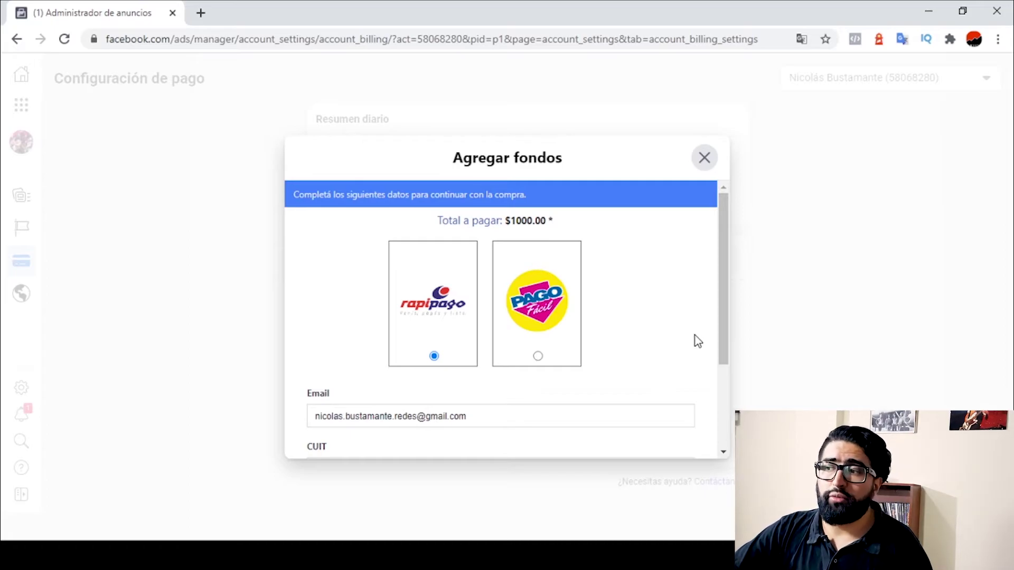
scroll(693, 336, "down", 2)
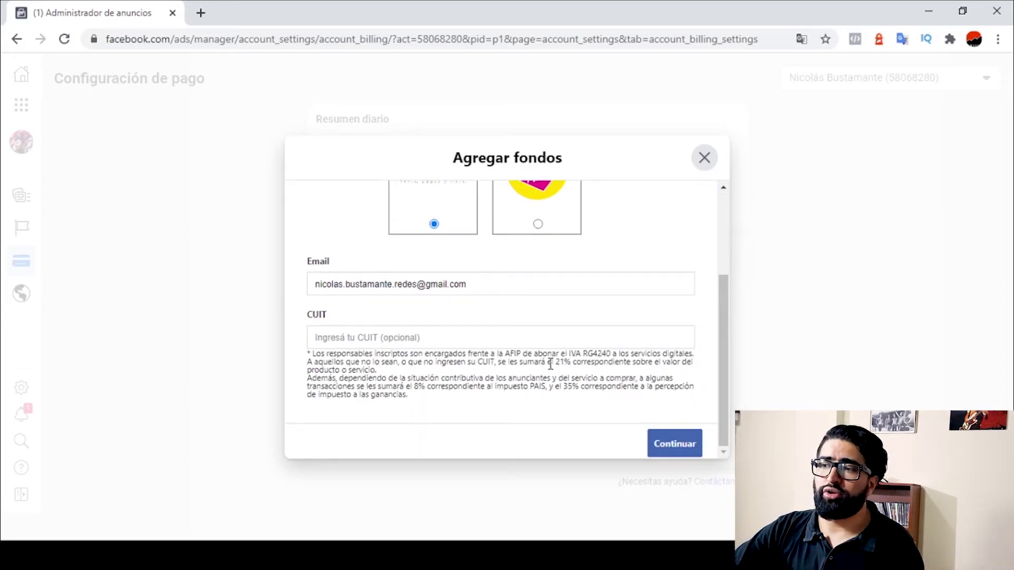
scroll(583, 362, "up", 3)
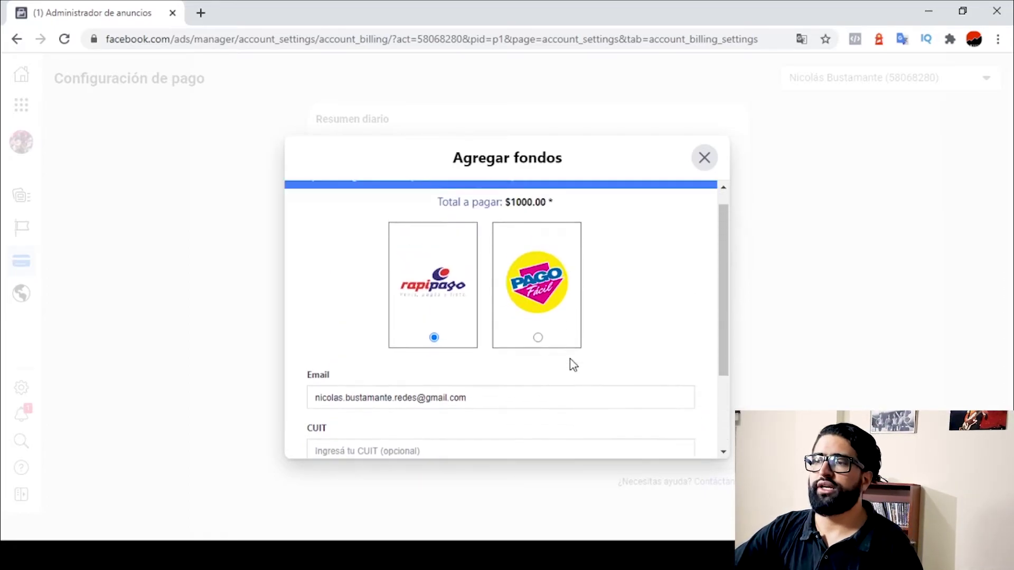
scroll(526, 406, "down", 2)
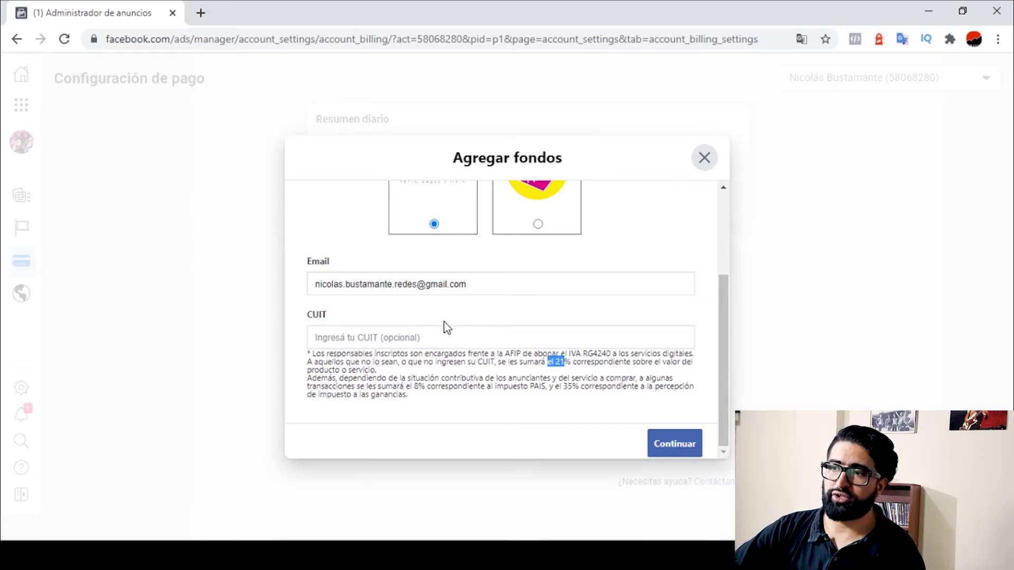
left_click(673, 452)
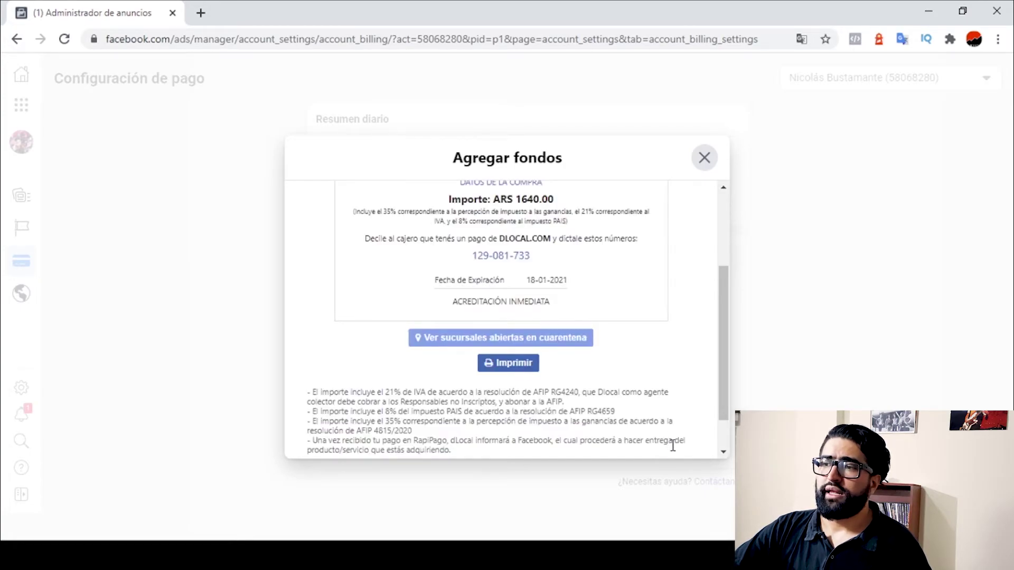
Review the Rapipago voucher's amount, payment code, expiration date and tax notes, and check its print preview
scroll(539, 328, "up", 3)
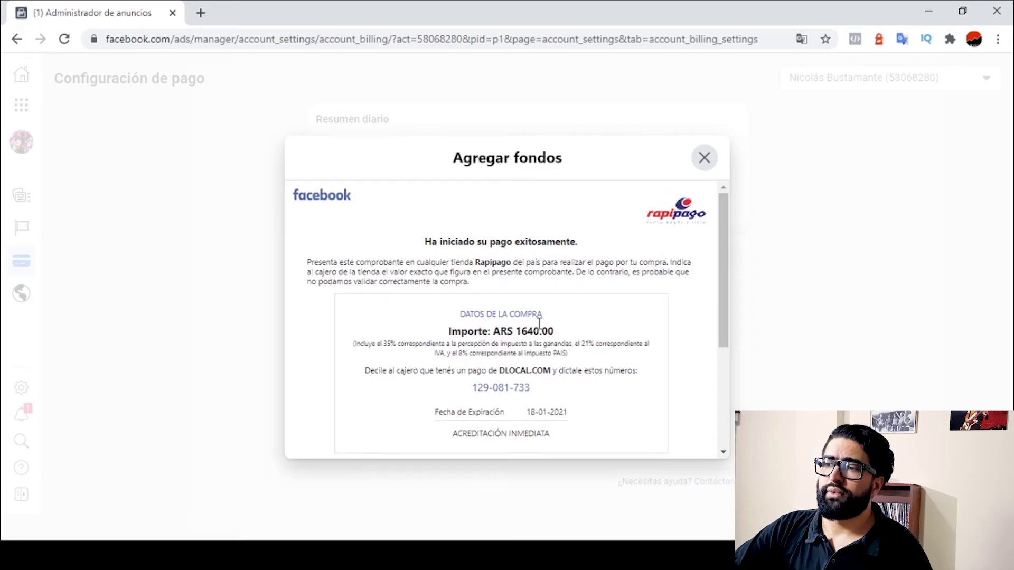
scroll(539, 323, "down", 3)
scroll(551, 338, "up", 3)
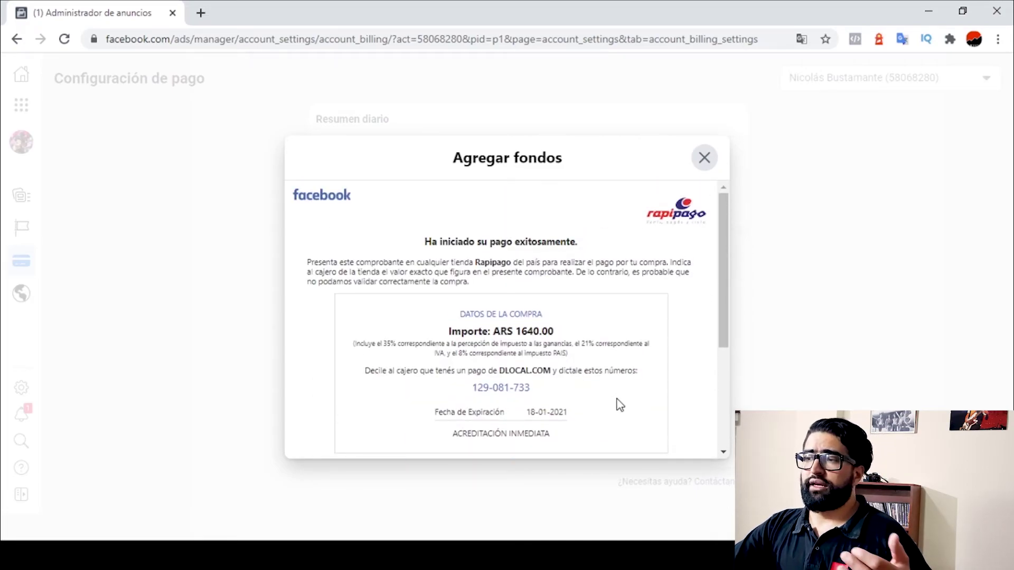
scroll(613, 406, "down", 3)
scroll(525, 311, "up", 1)
left_click_drag(549, 288, 572, 315)
left_click(623, 319)
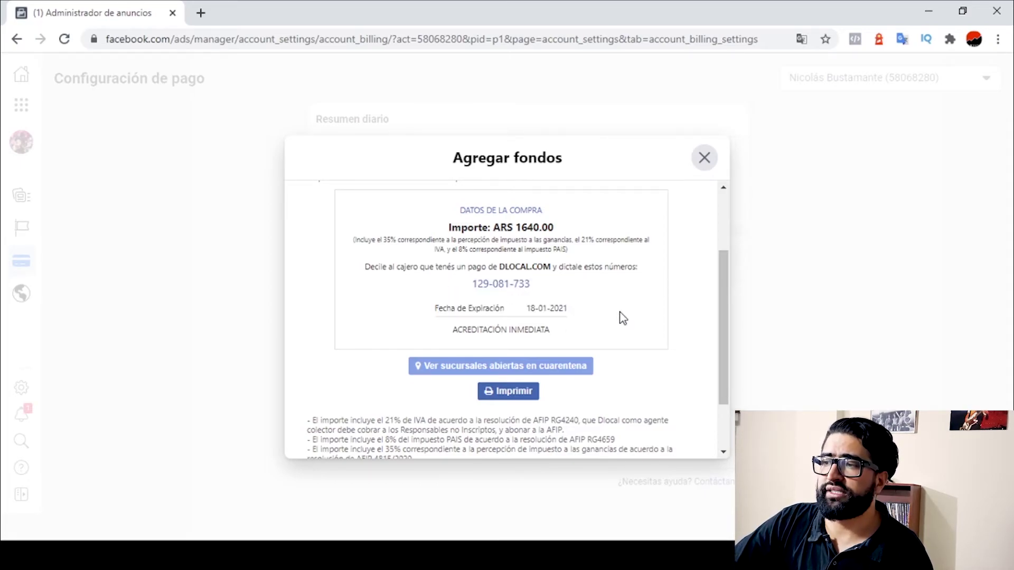
scroll(665, 312, "down", 2)
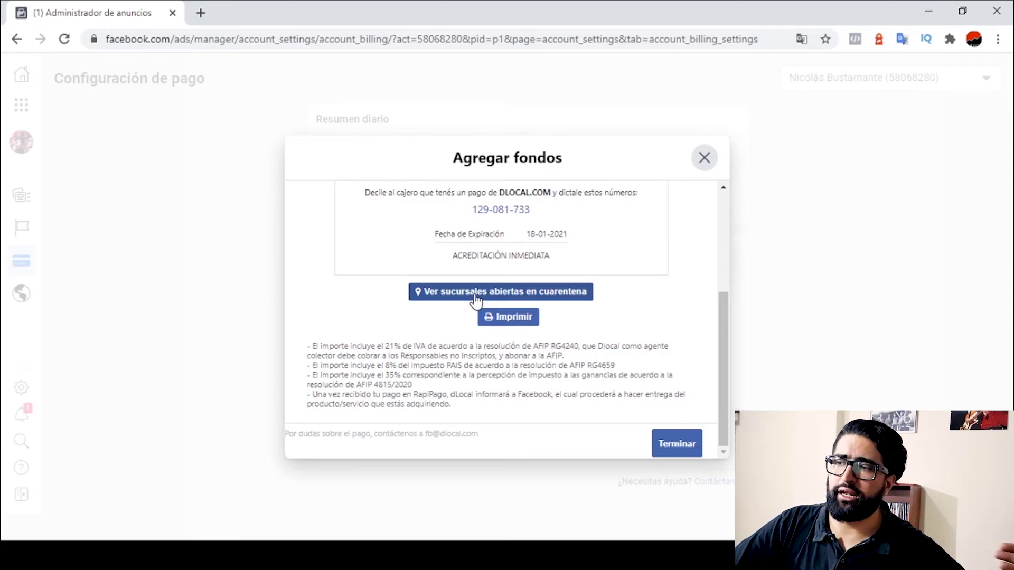
left_click(528, 323)
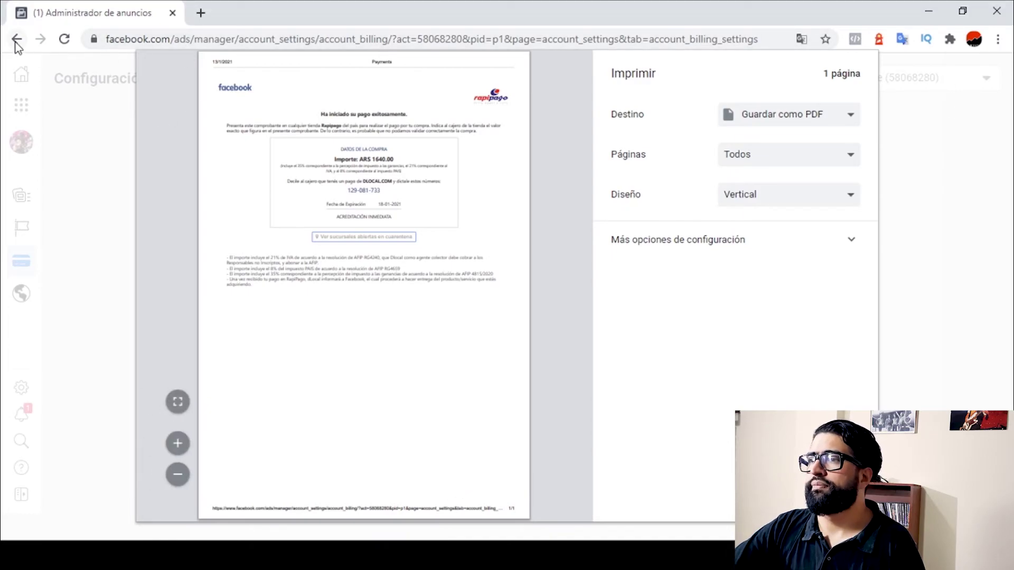
key("Escape")
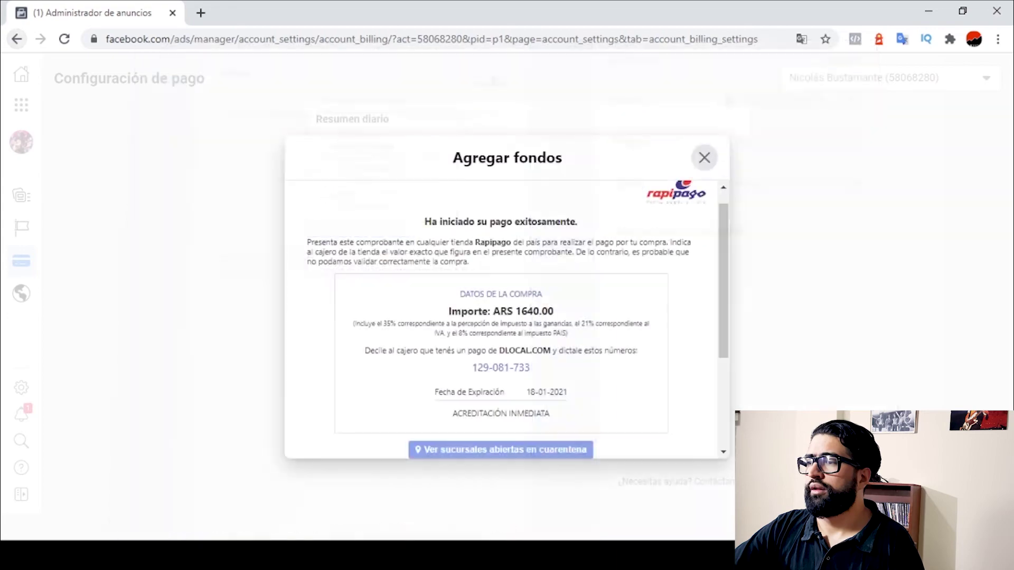
Finish the Rapipago payment request and read the notice about how the funds are credited
scroll(635, 414, "down", 4)
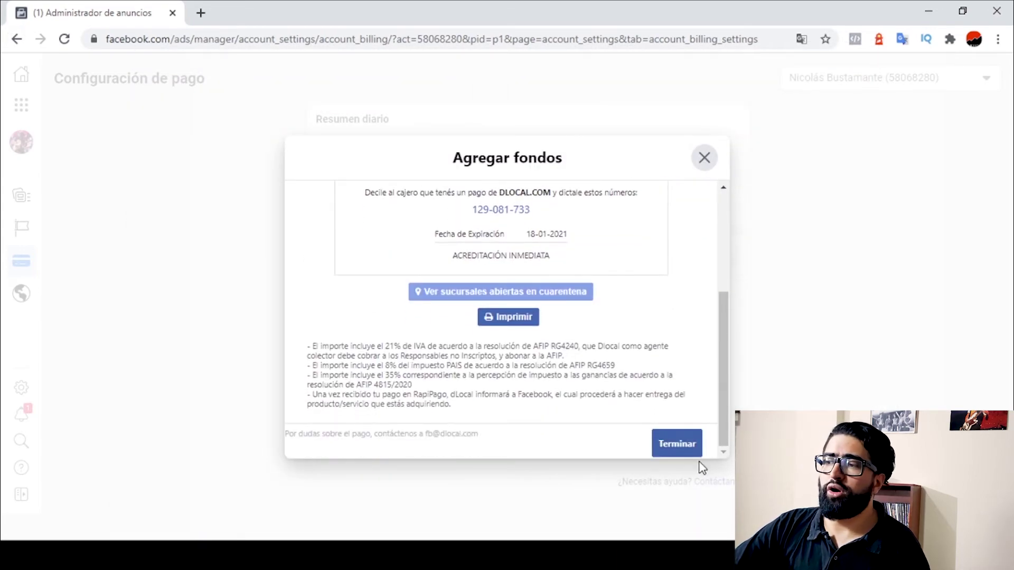
left_click(679, 443)
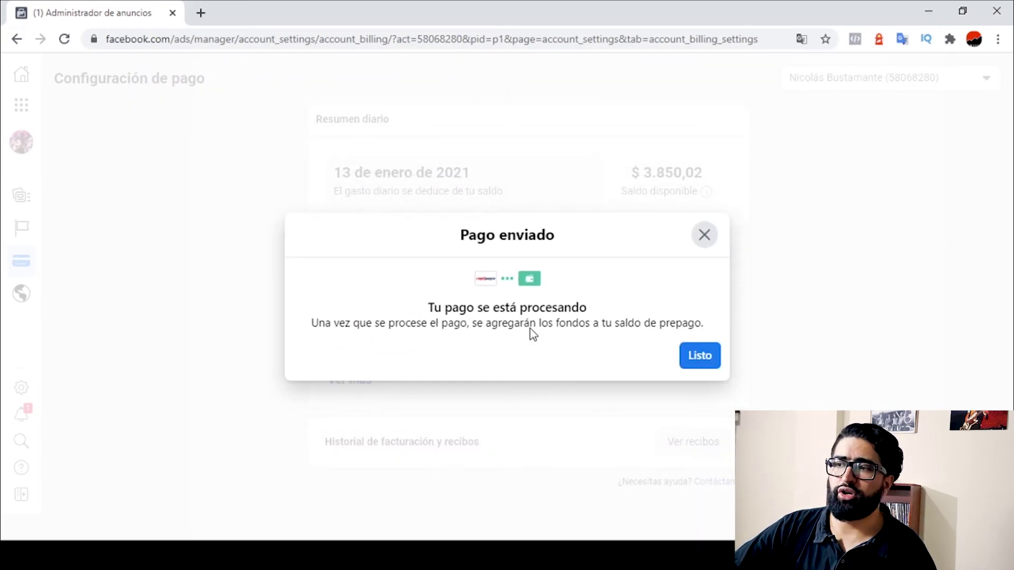
left_click_drag(443, 307, 615, 316)
left_click_drag(541, 323, 693, 333)
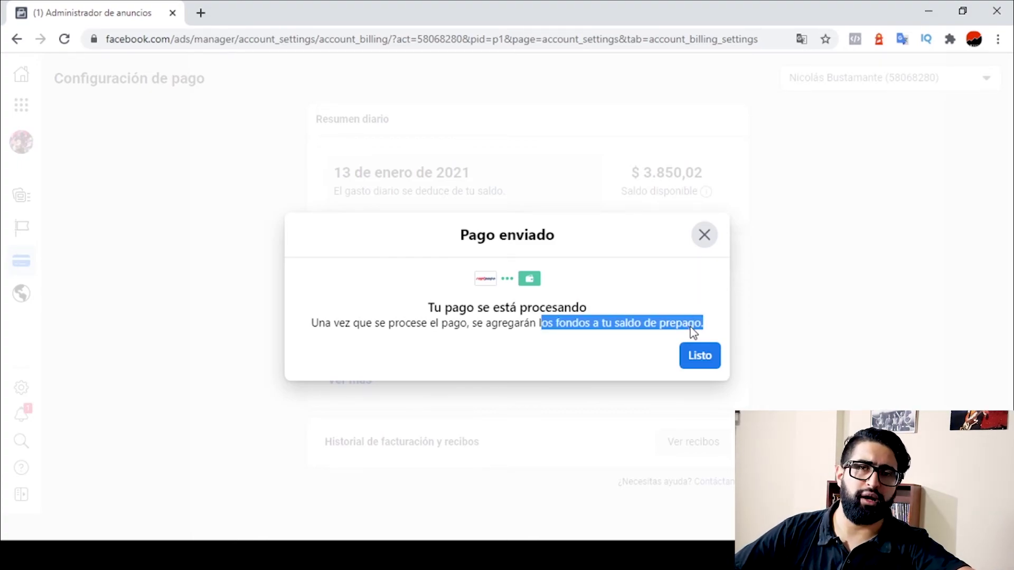